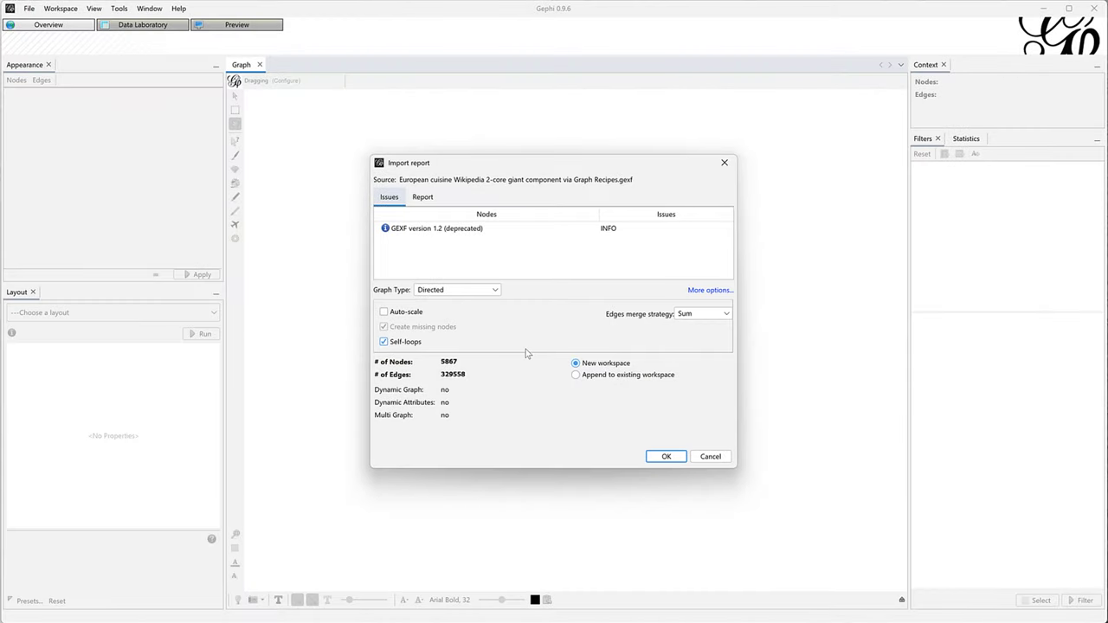
Step: Collapse More options and import the network into a new workspace
left_click(722, 294)
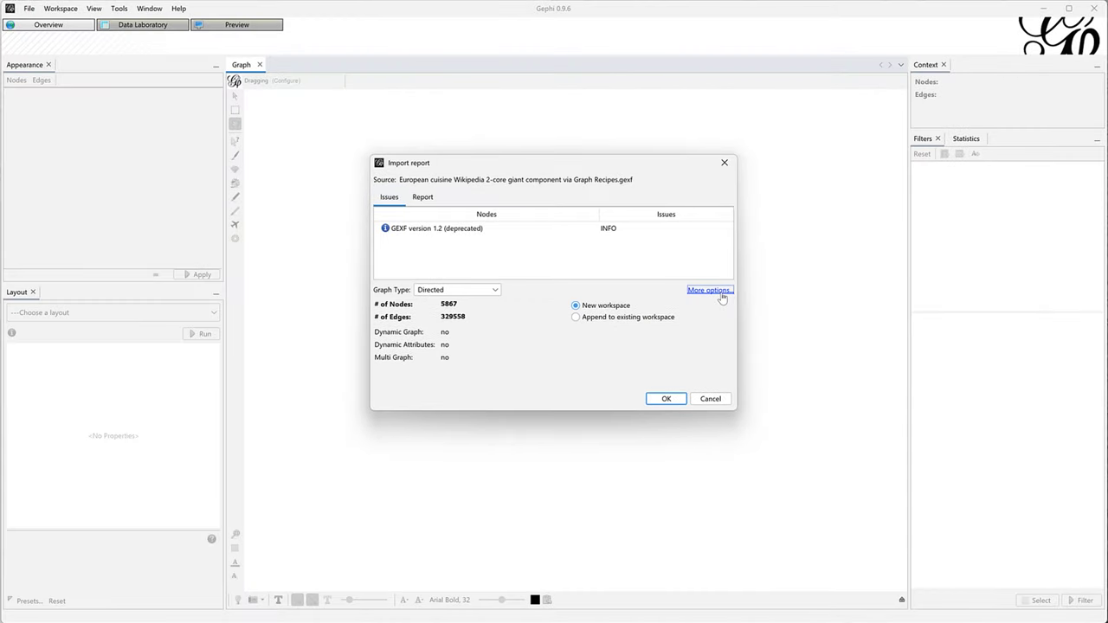
left_click(664, 399)
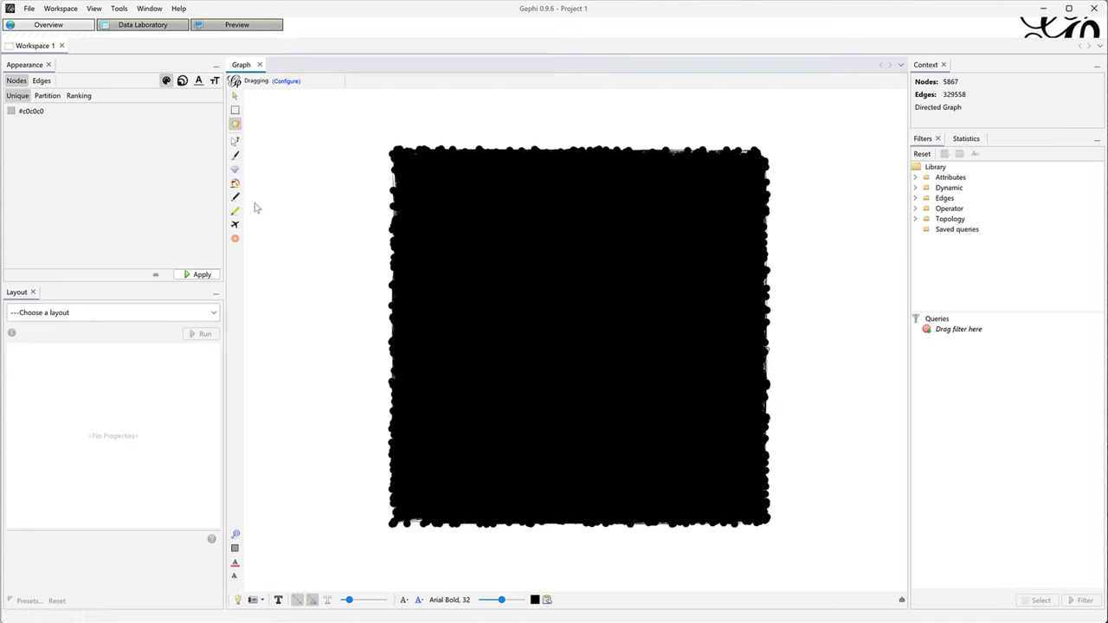
Step: Run the ForceAtlas 2 layout, reset node and edge colours to grey, and thin the edges
left_click(106, 317)
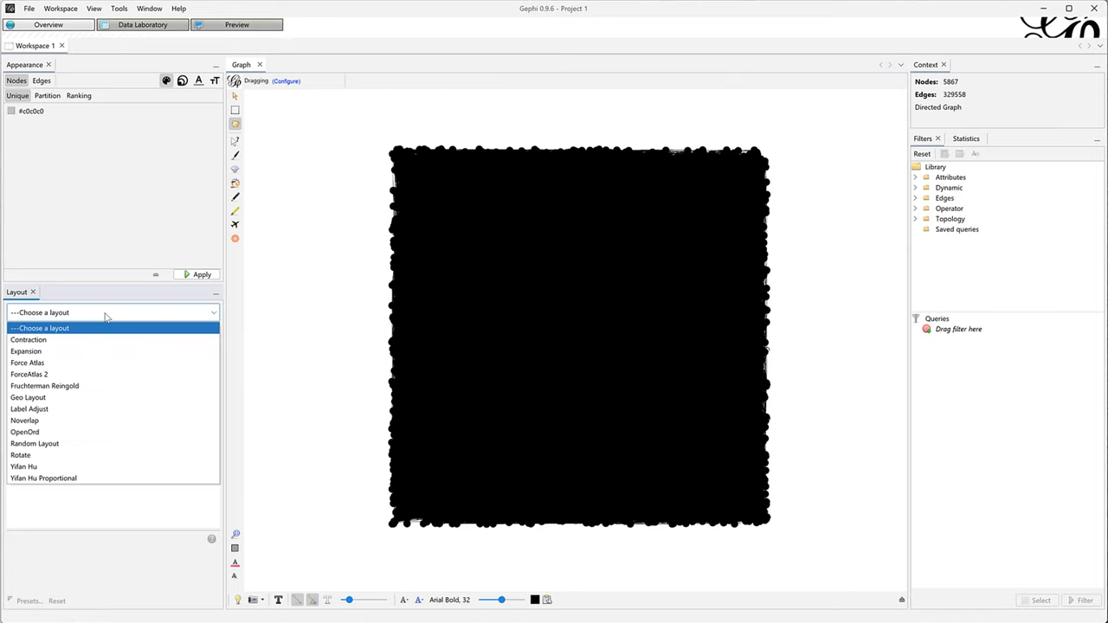
left_click(106, 375)
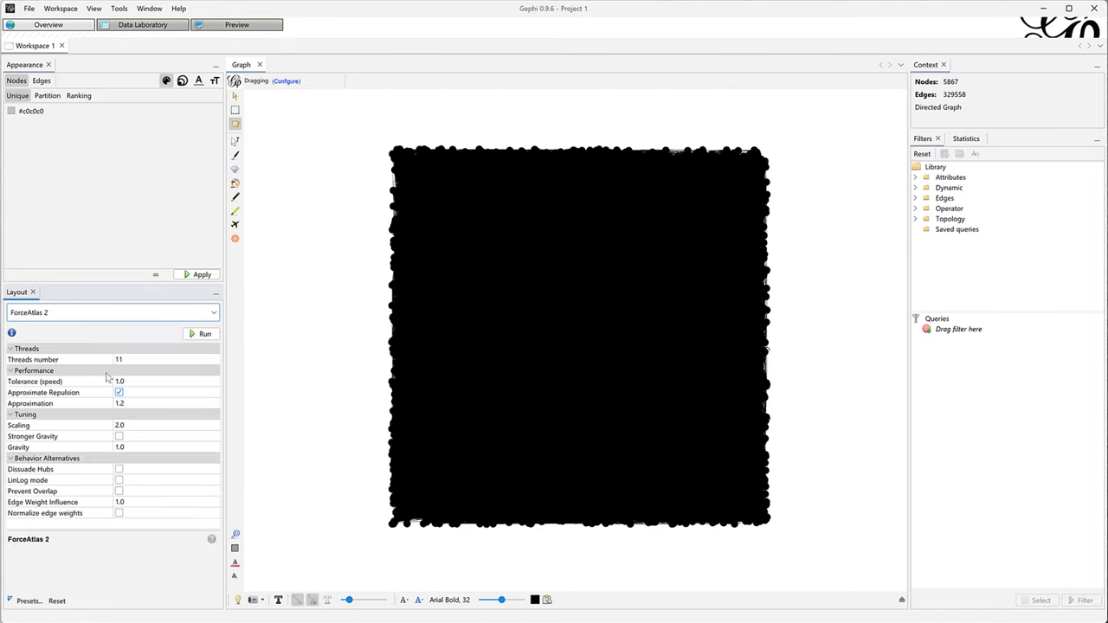
left_click(200, 334)
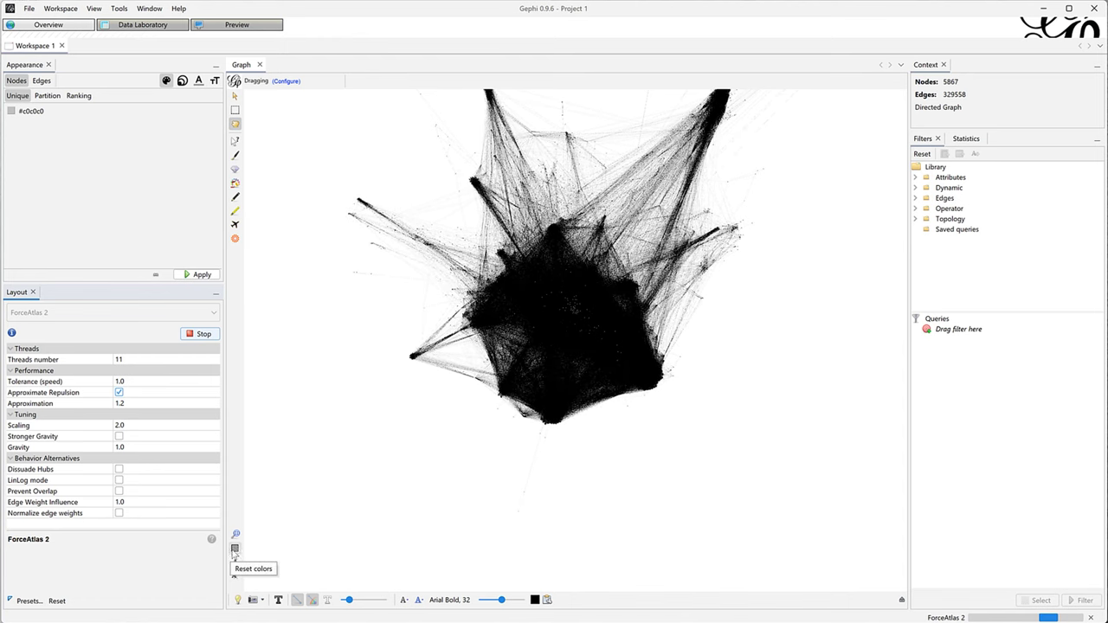
left_click(235, 549)
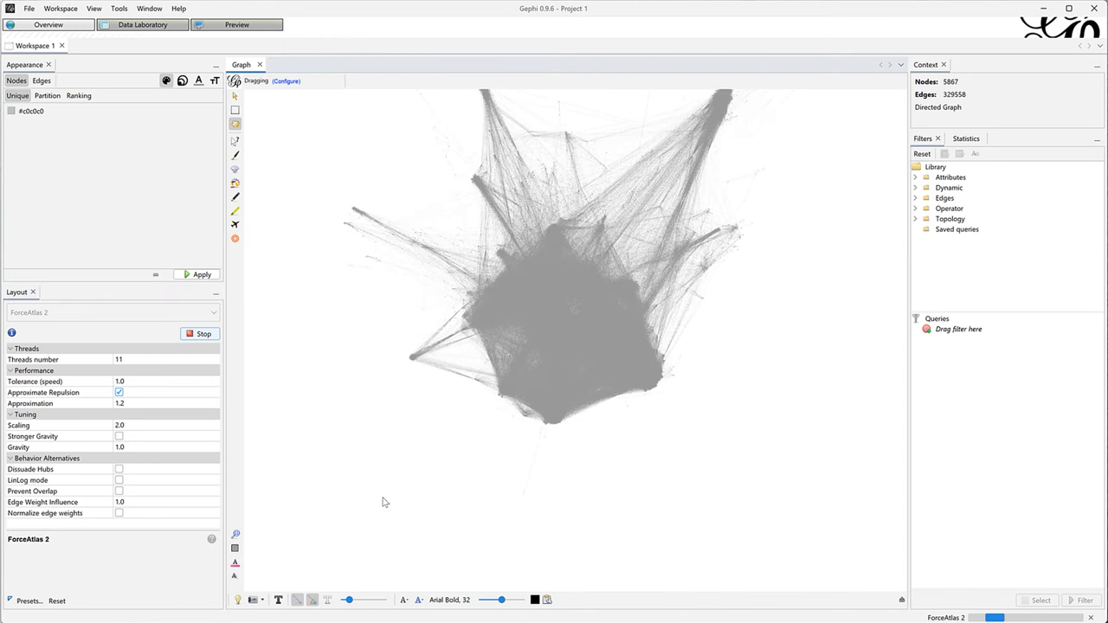
left_click_drag(349, 600, 343, 601)
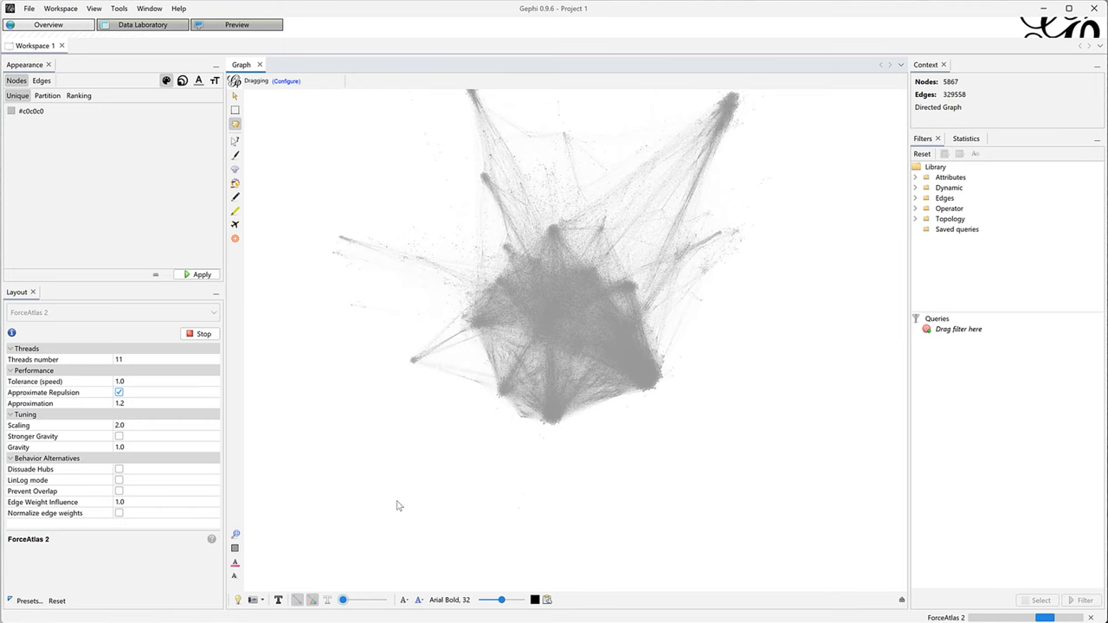
Step: Enable Stronger Gravity in ForceAtlas 2 and set Gravity to 0.03
left_click(143, 449)
type("0.1")
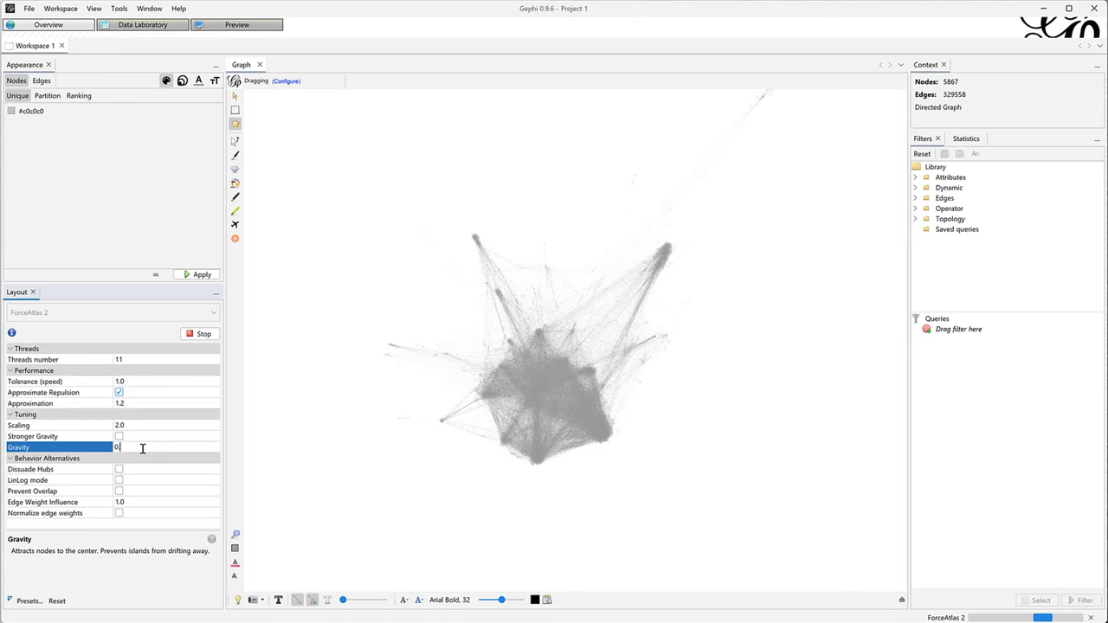
left_click(119, 437)
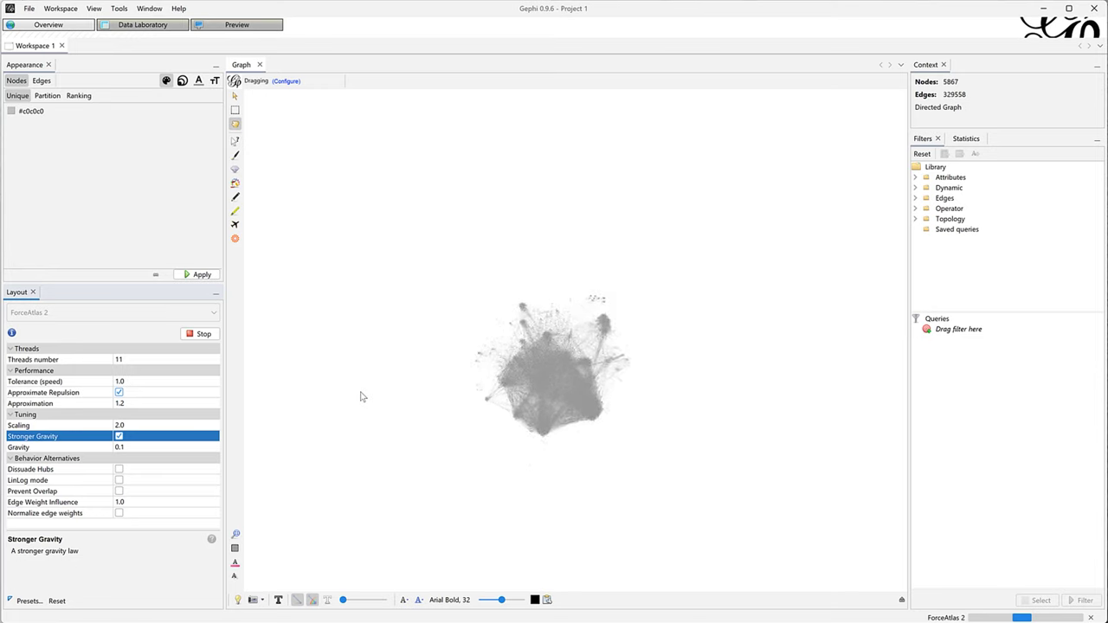
left_click(134, 447)
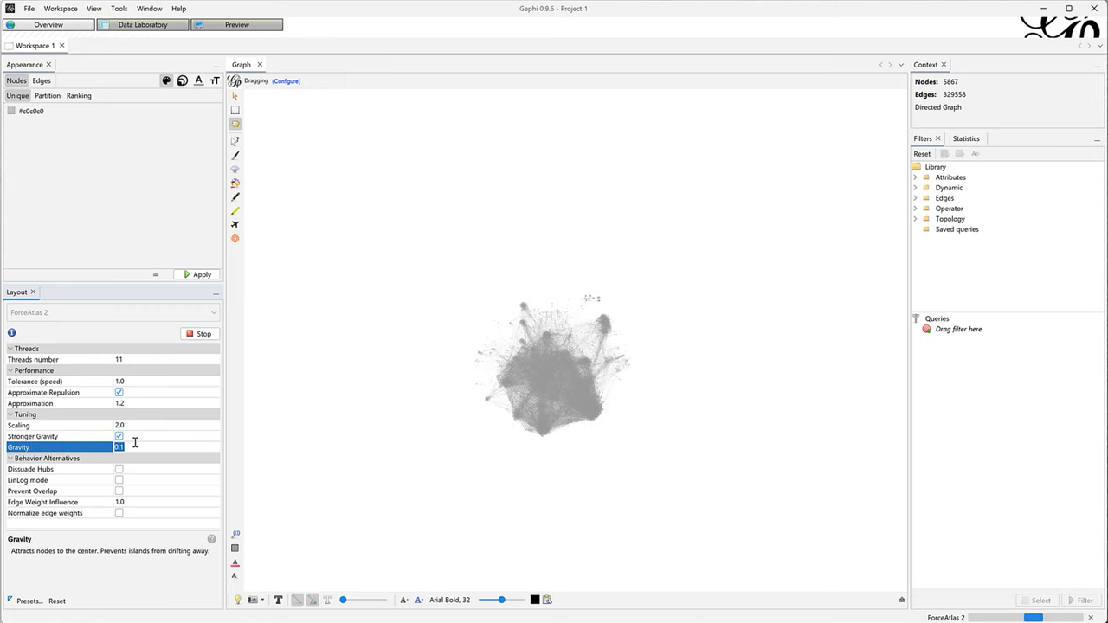
type("0.0")
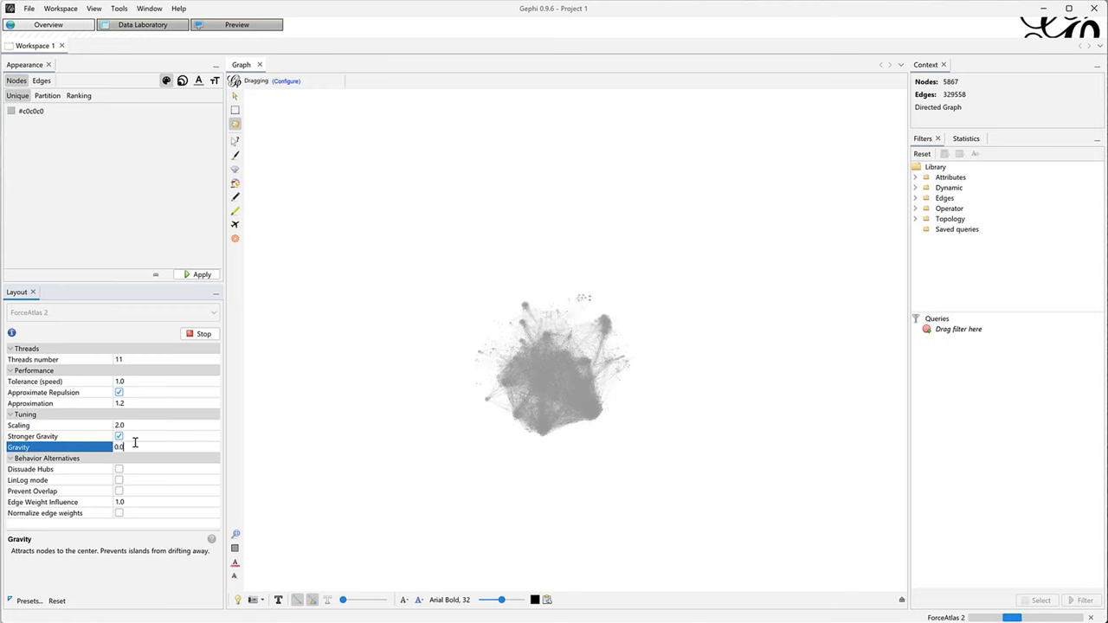
type("3")
key("Return")
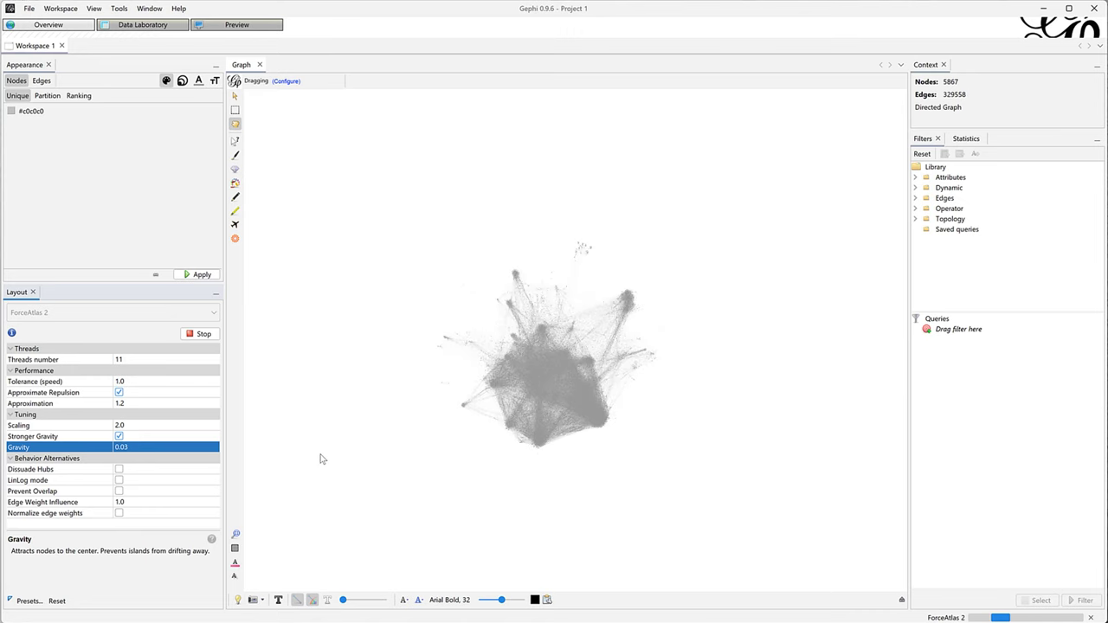
Step: Choose In-Degree ranking for node size in the Appearance panel
scroll(569, 341, "up", 10)
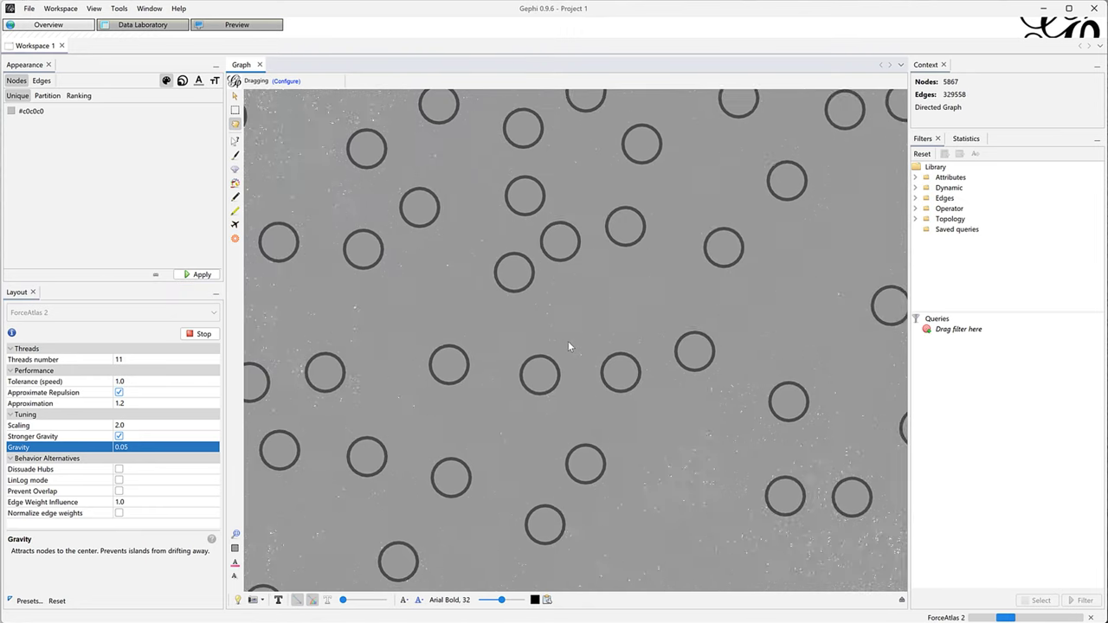
scroll(568, 342, "down", 3)
scroll(568, 341, "down", 2)
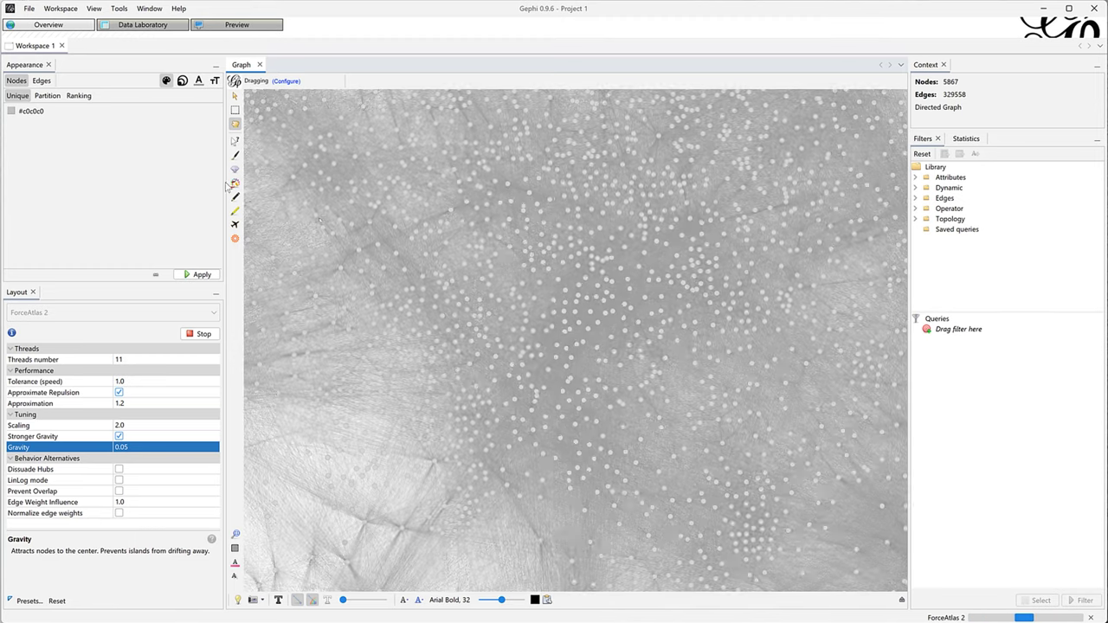
left_click(183, 81)
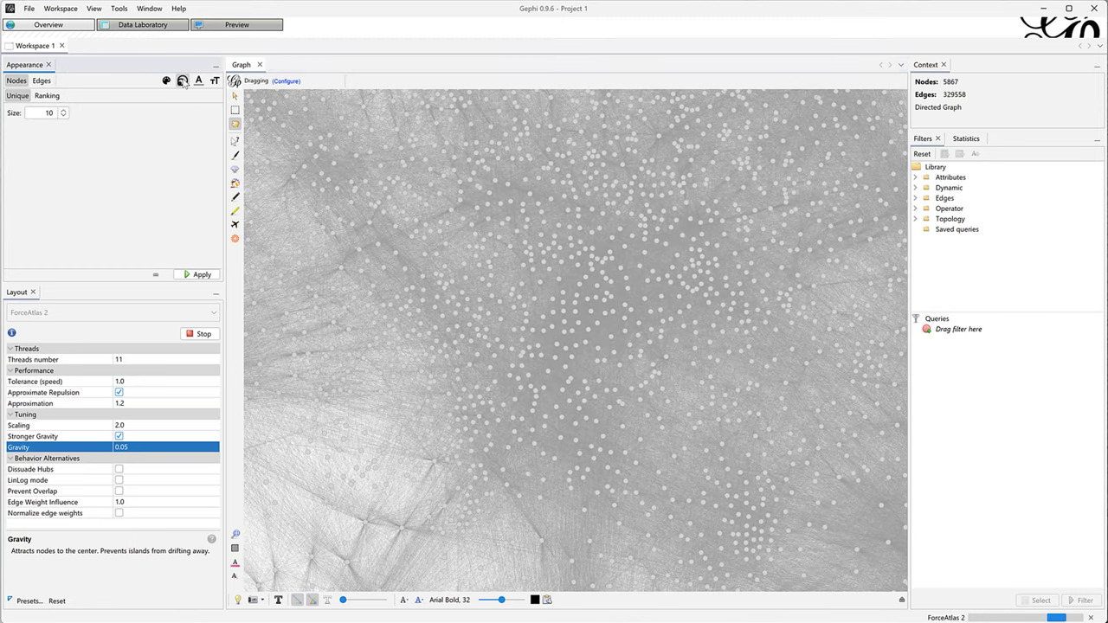
left_click(47, 97)
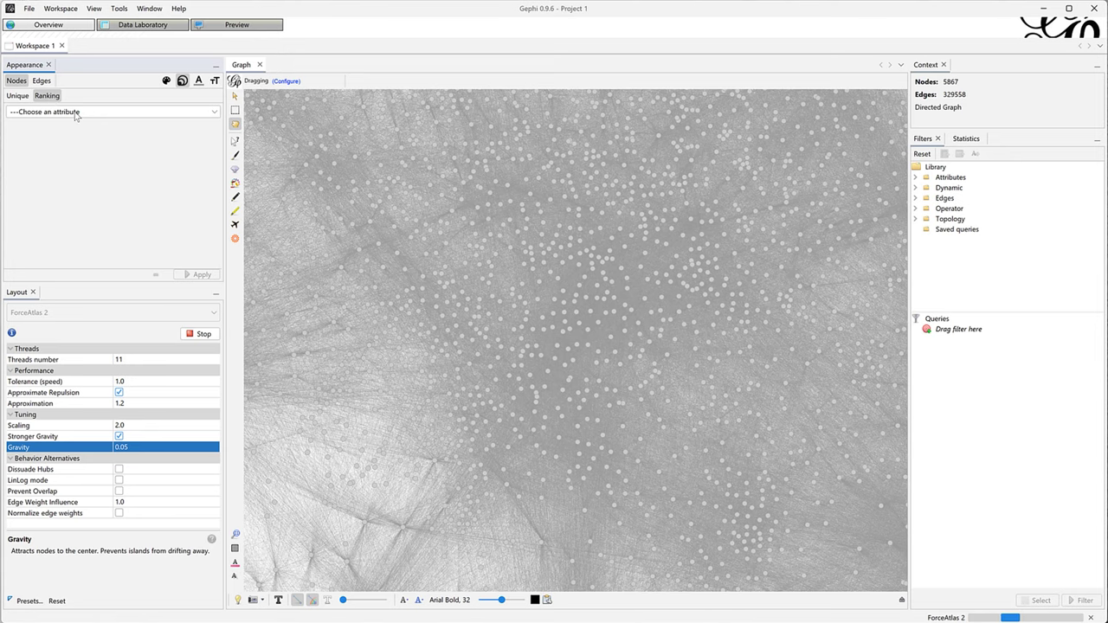
left_click(76, 113)
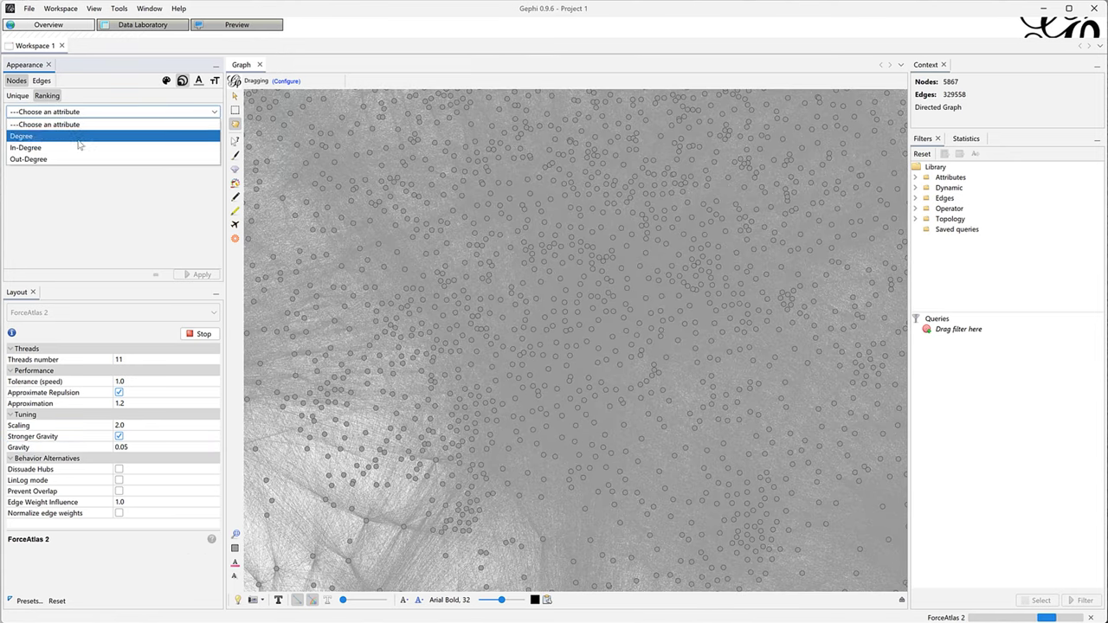
left_click(79, 148)
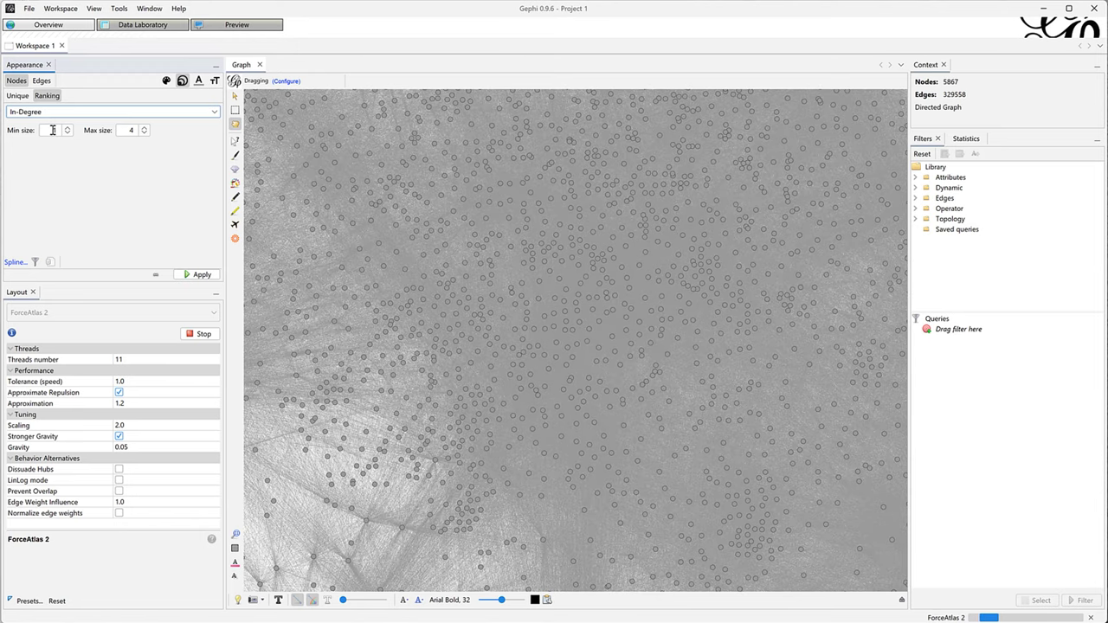
Step: Set node sizes to range from 5 to 50 and apply them
left_click_drag(51, 129, 66, 129)
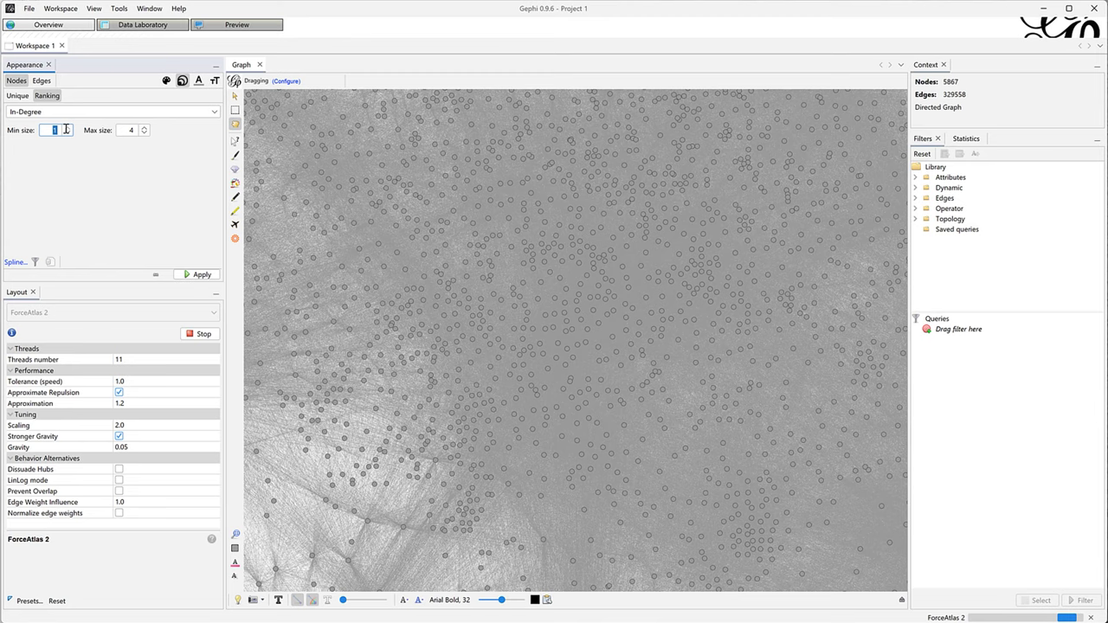
left_click(199, 276)
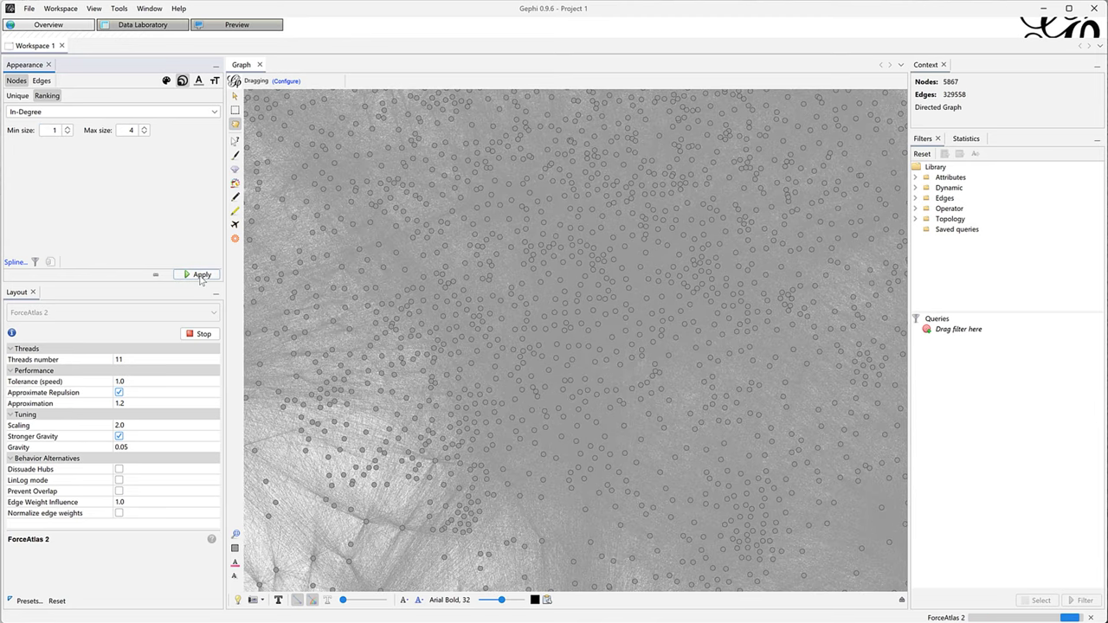
double_click(63, 131)
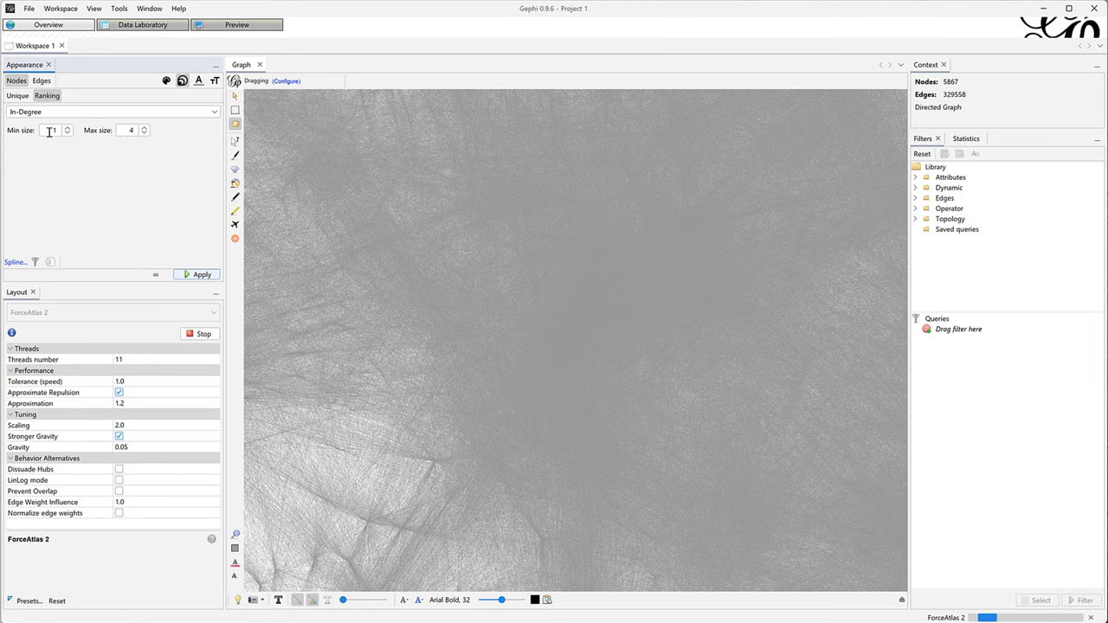
type("5")
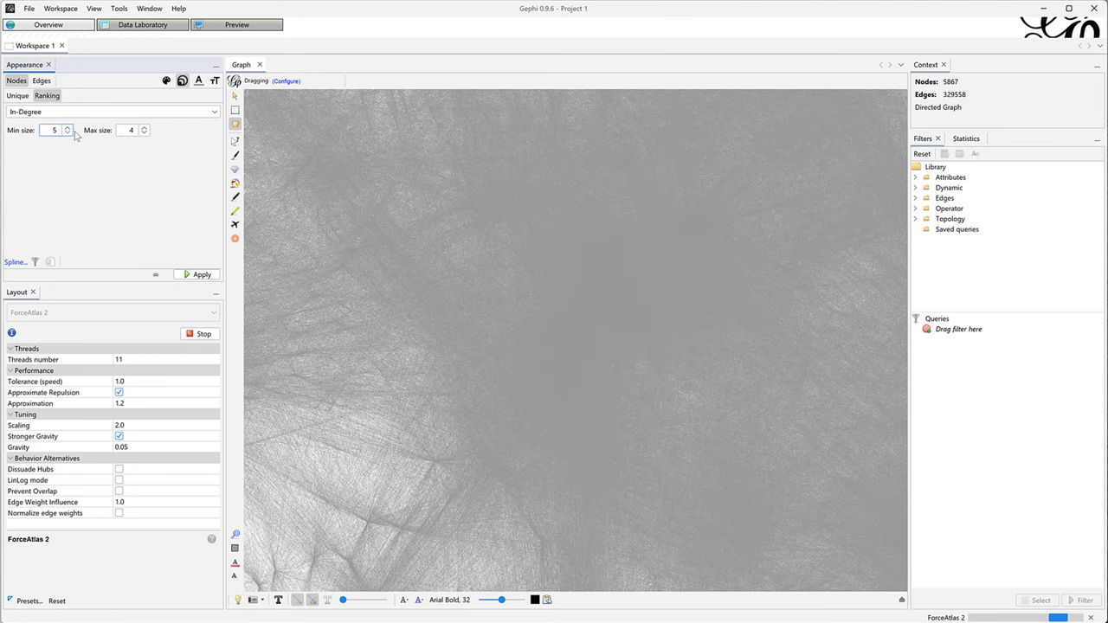
double_click(130, 131)
type("50")
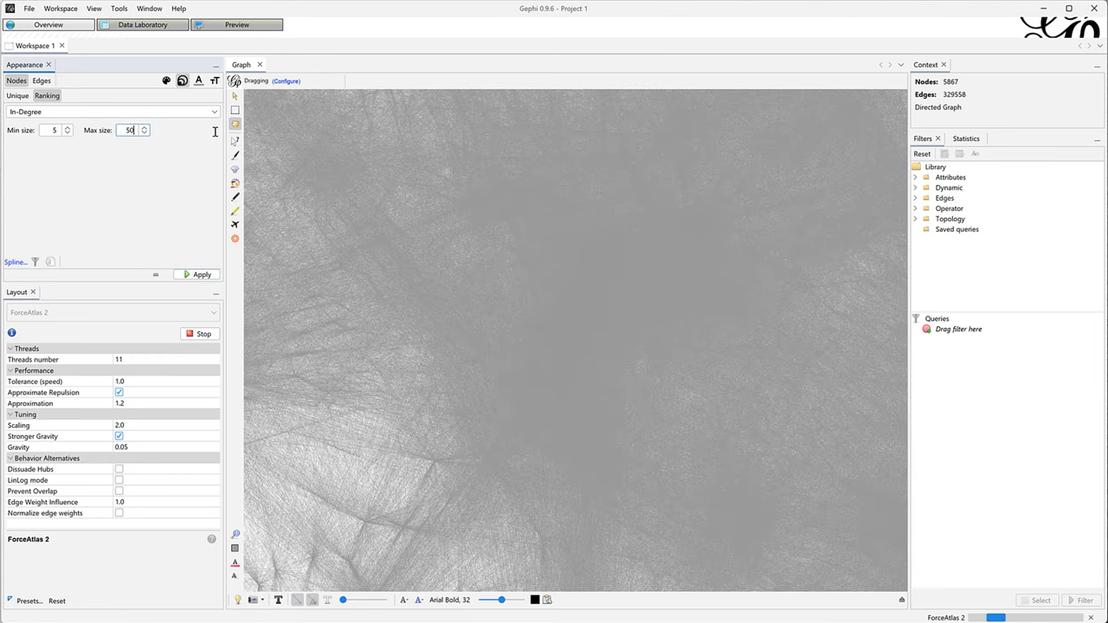
left_click(196, 275)
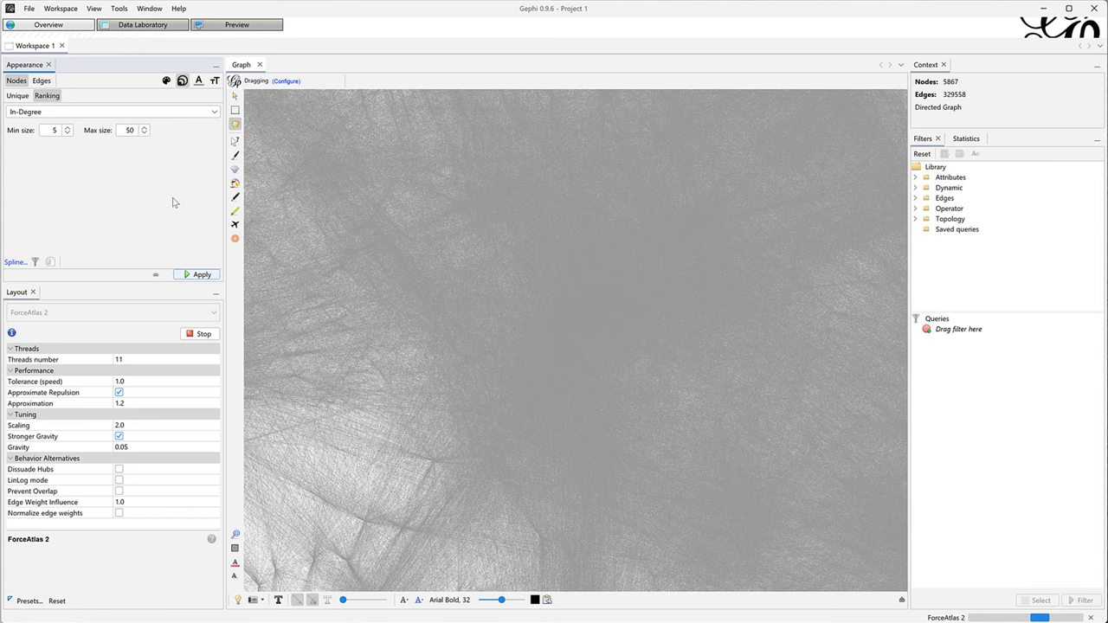
left_click(195, 275)
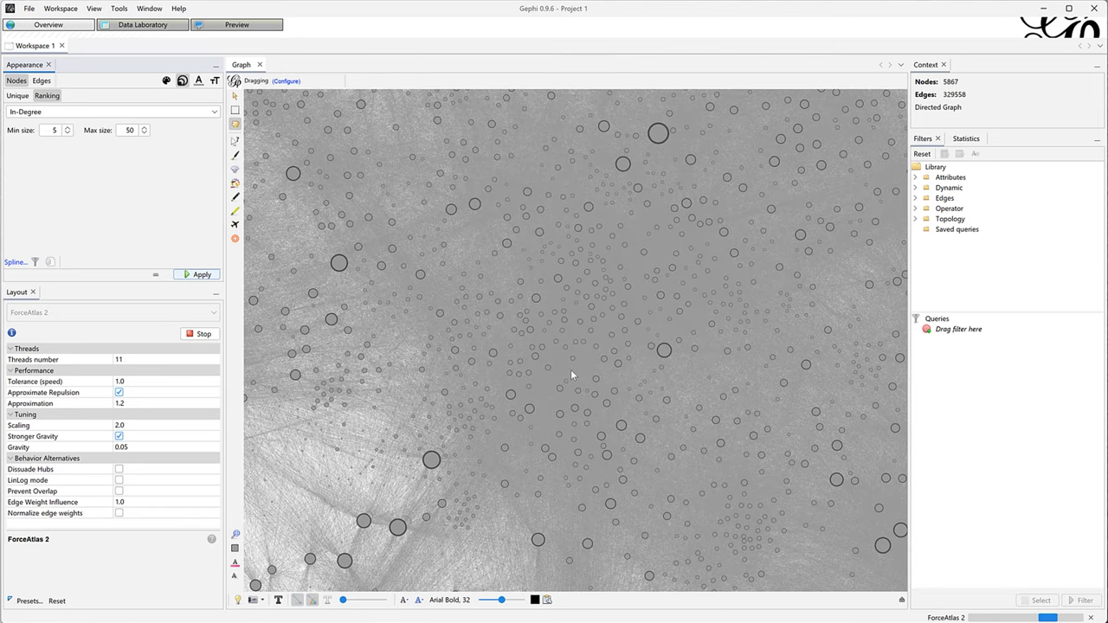
Step: Turn on Prevent Overlap, hide and re-show the edges, and stop ForceAtlas 2
scroll(571, 370, "down", 10)
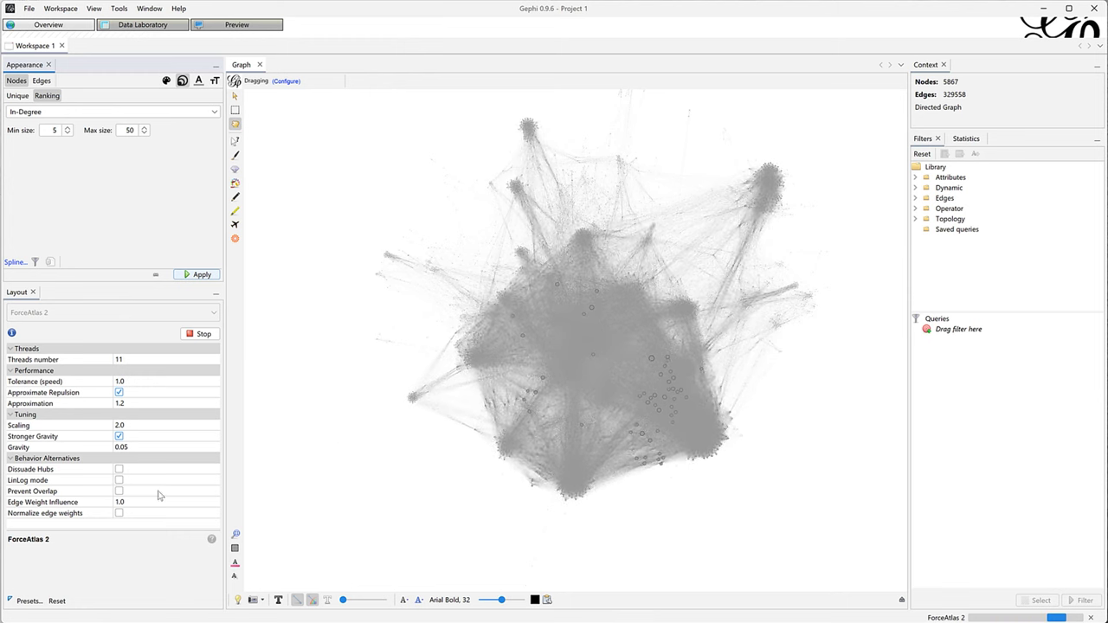
left_click(119, 491)
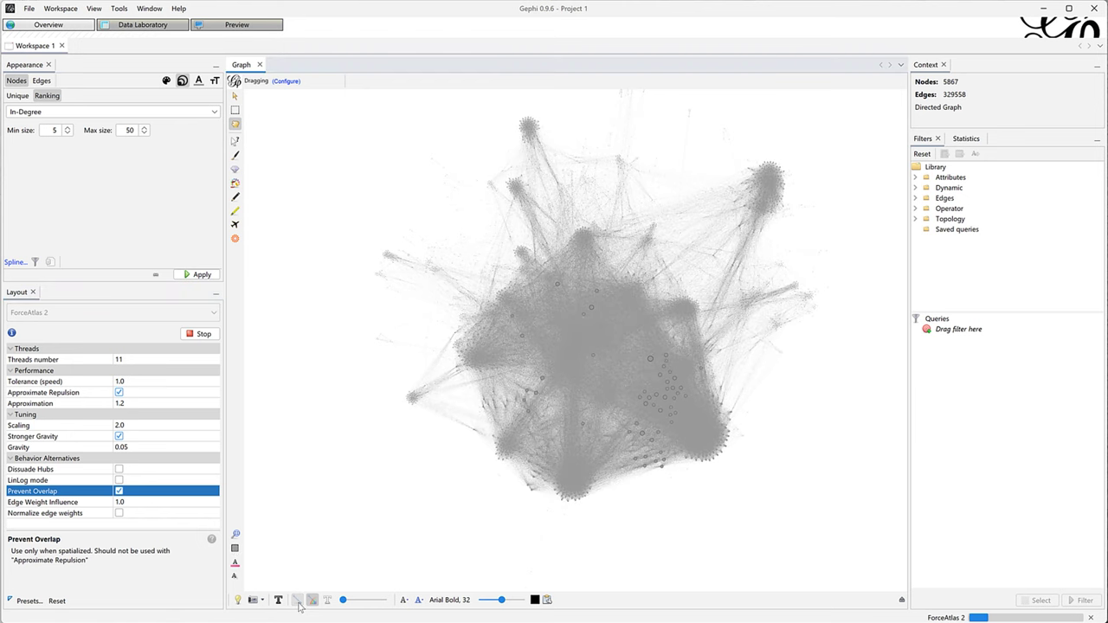
left_click(298, 604)
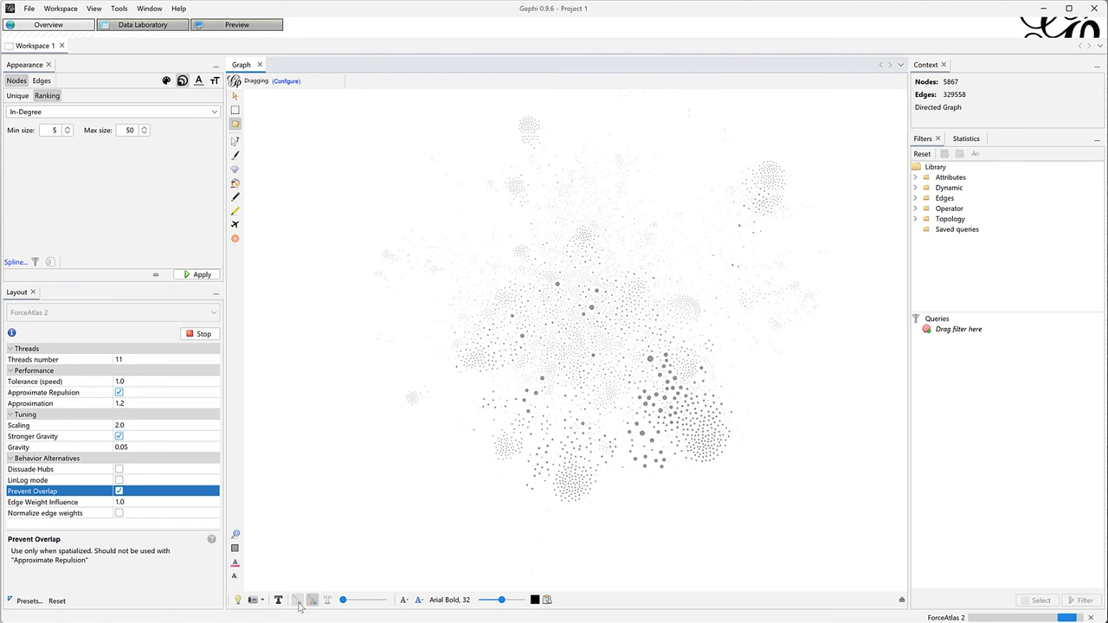
left_click(297, 601)
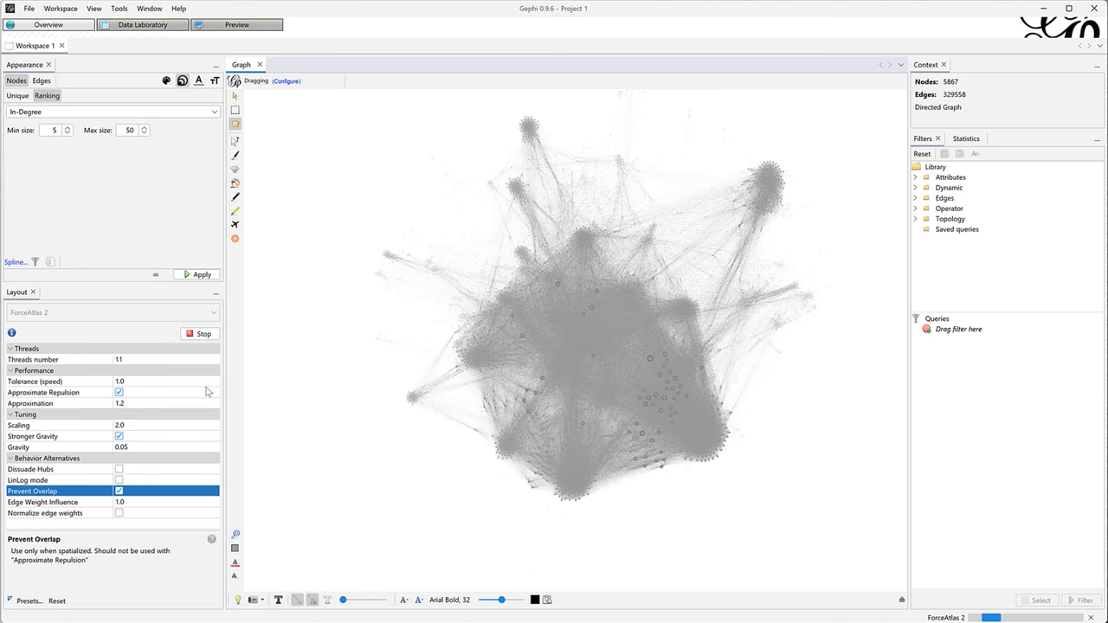
left_click(201, 334)
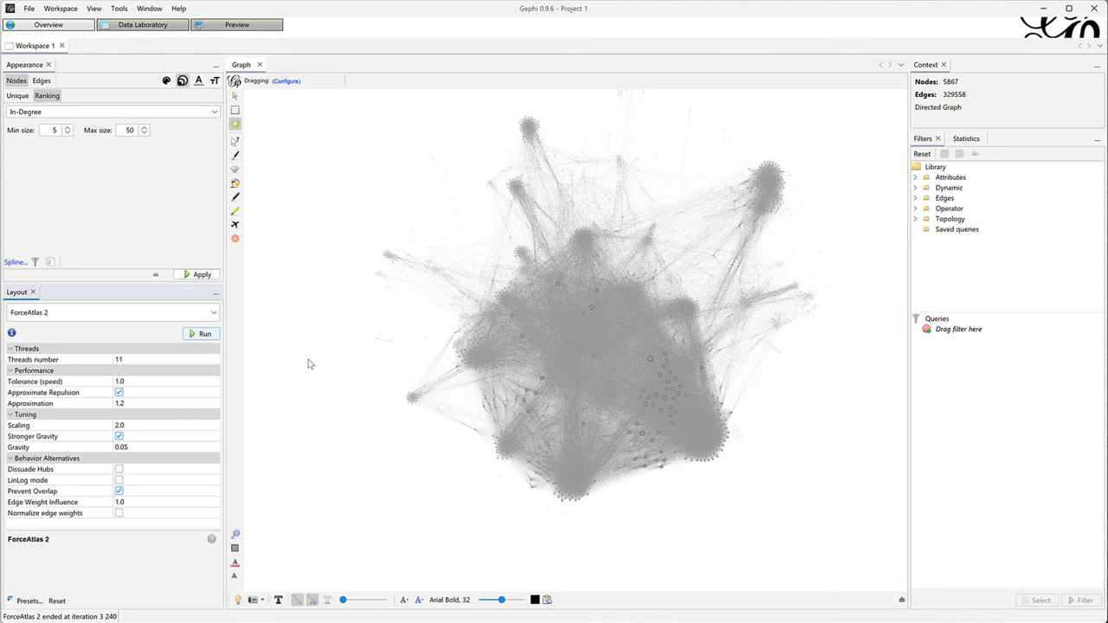
Step: Switch node colouring to Partition mode
left_click(166, 80)
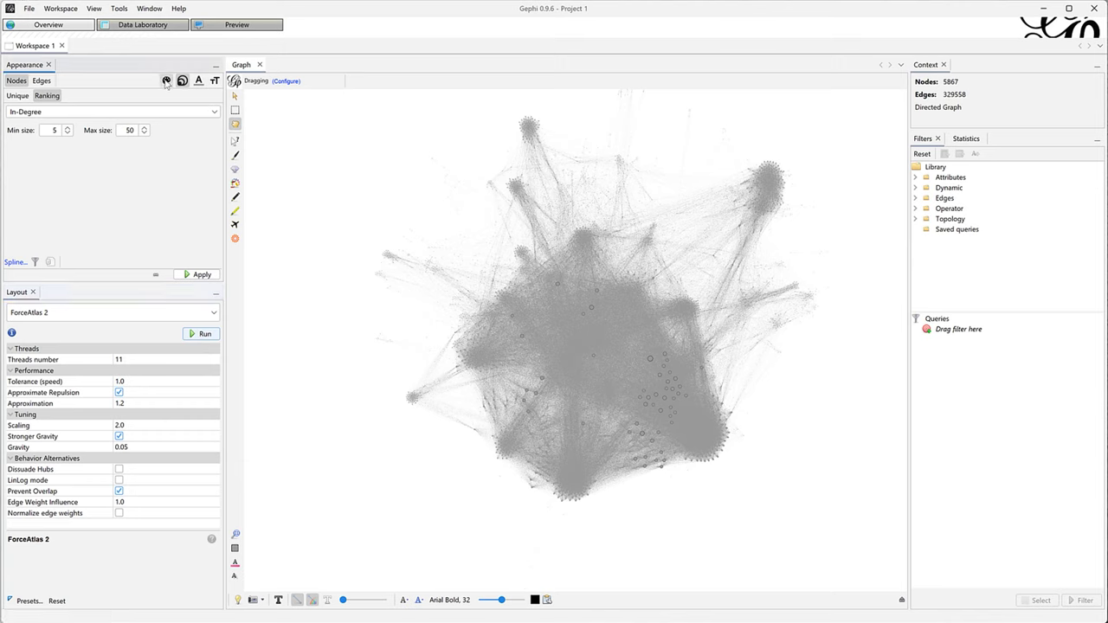
left_click(46, 96)
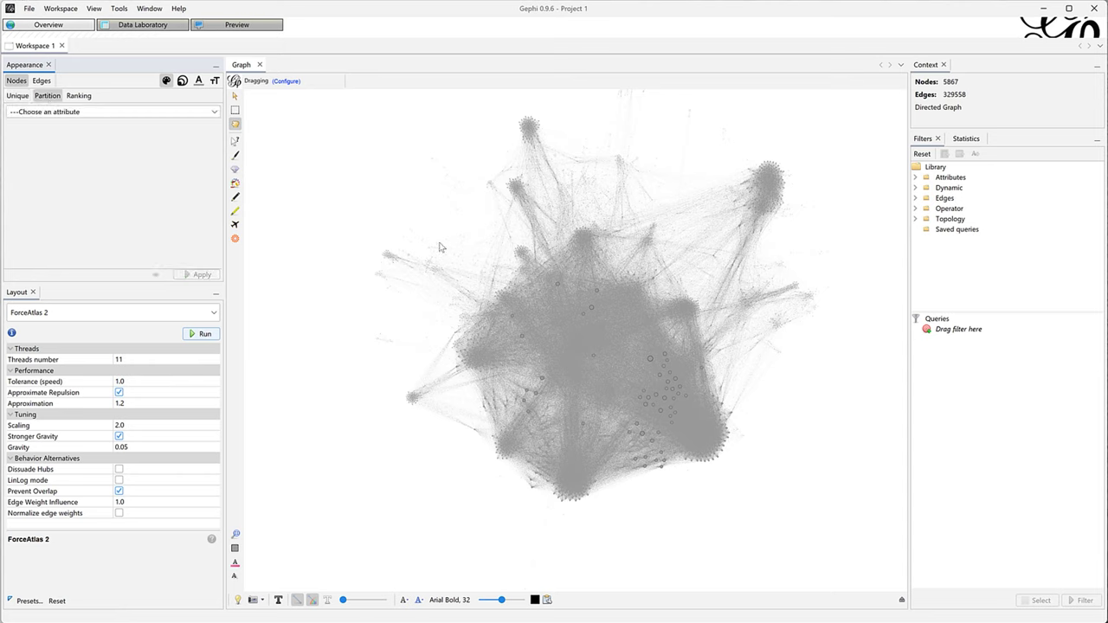
left_click(96, 114)
left_click(95, 116)
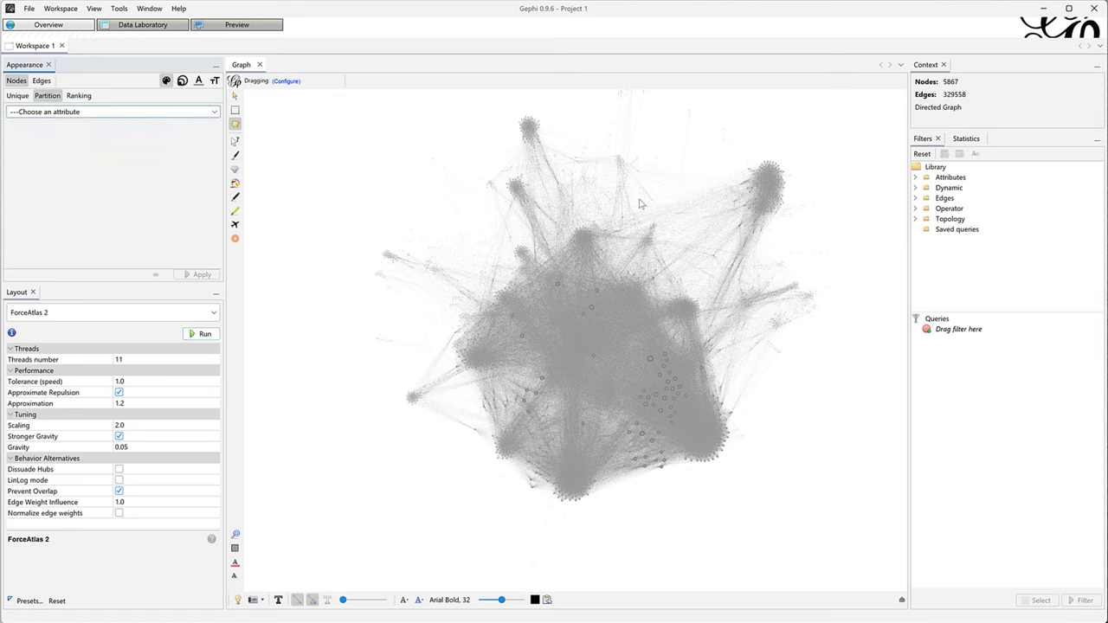
Step: Run Modularity at resolution 0.7, finding 22 communities (modularity 0.583)
left_click(964, 140)
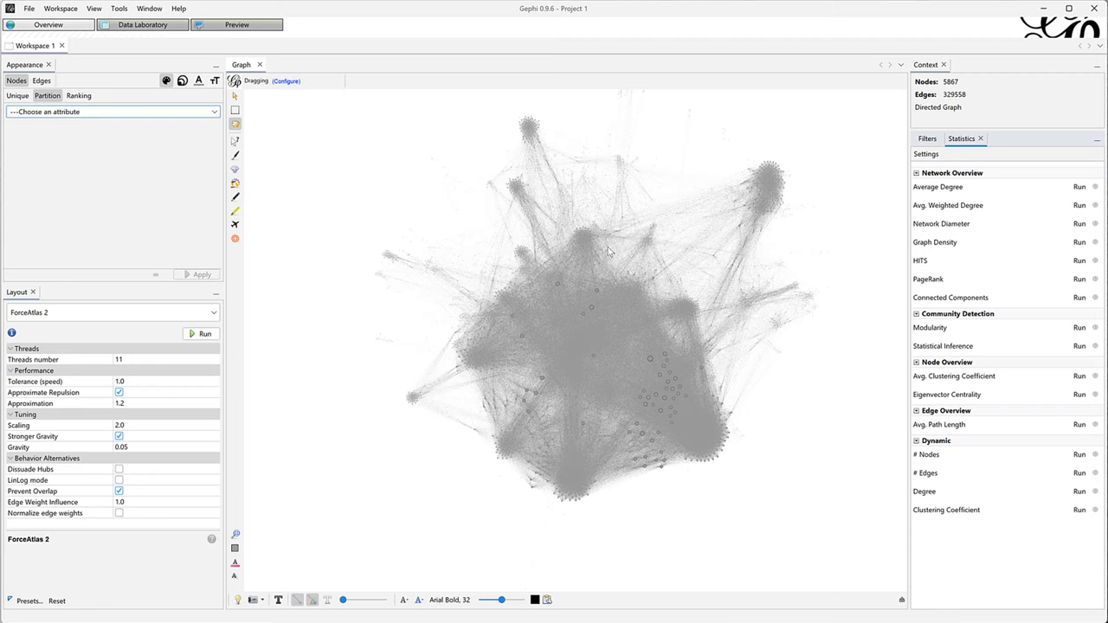
left_click(1081, 327)
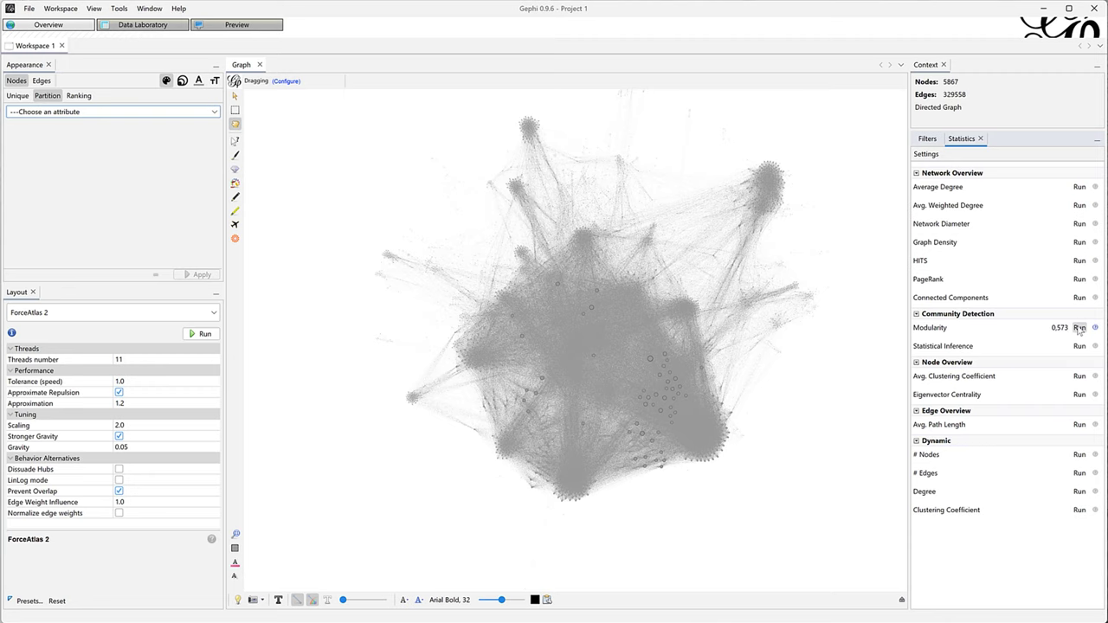
left_click(1079, 328)
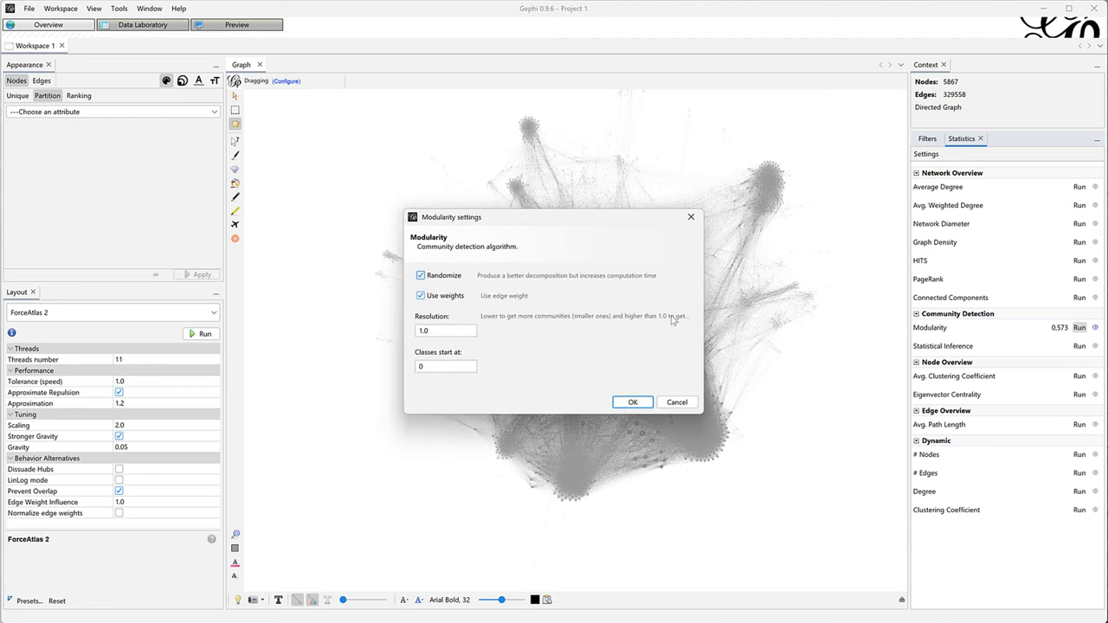
left_click(461, 331)
key("BackSpace")
key("BackSpace")
key("BackSpace")
type("0.7")
key("Return")
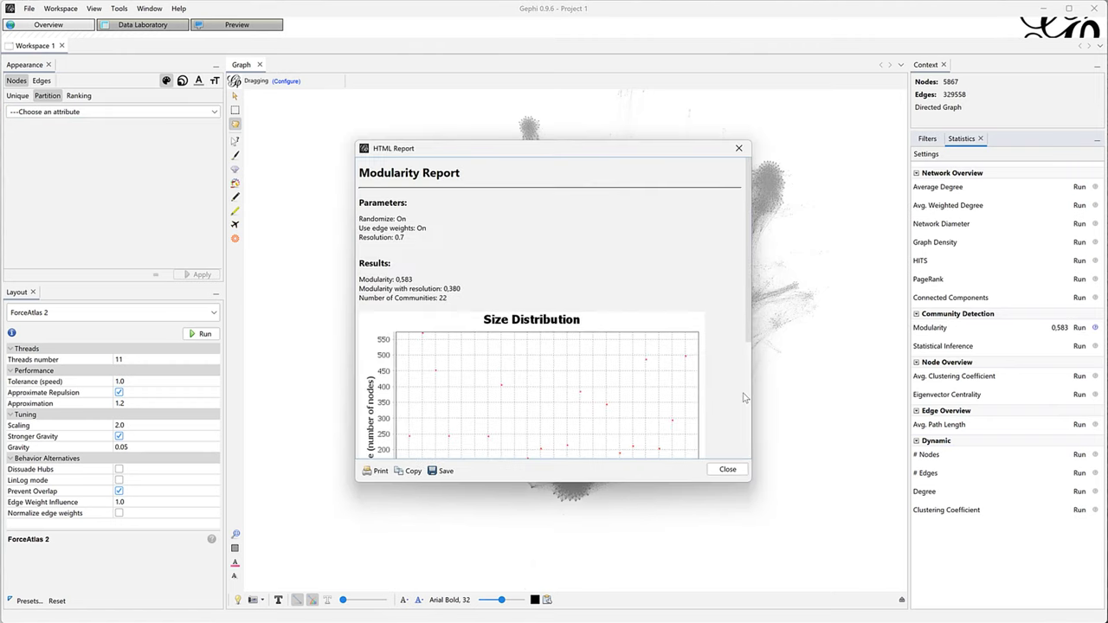
left_click(727, 469)
left_click(52, 112)
Step: Colour nodes with a generated Modularity Class palette and show smaller node labels
left_click(54, 148)
left_click(207, 262)
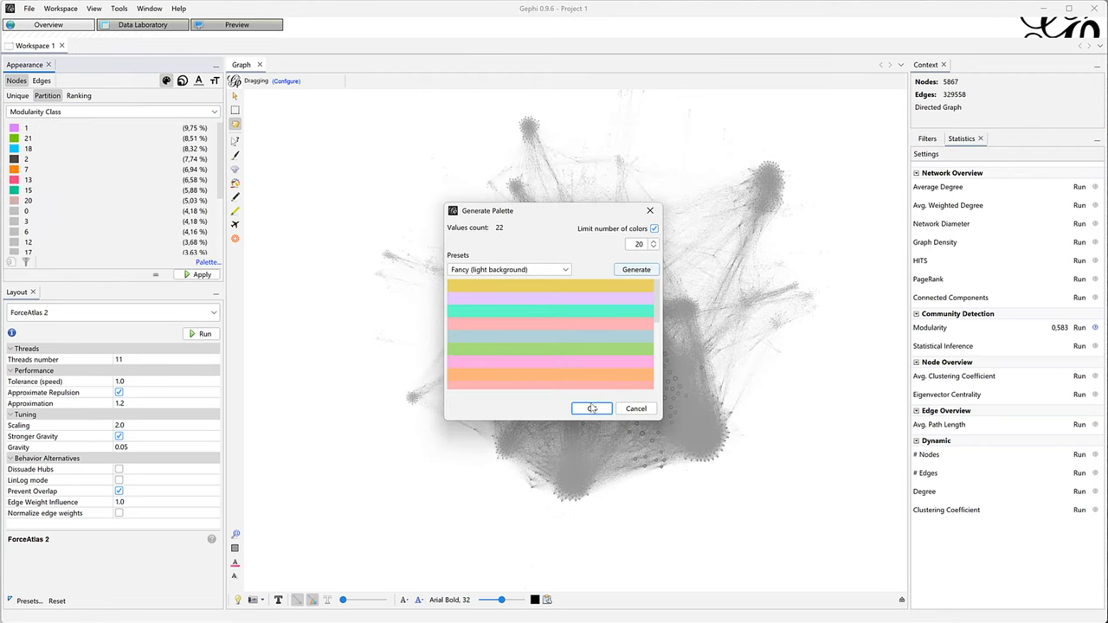
left_click(593, 409)
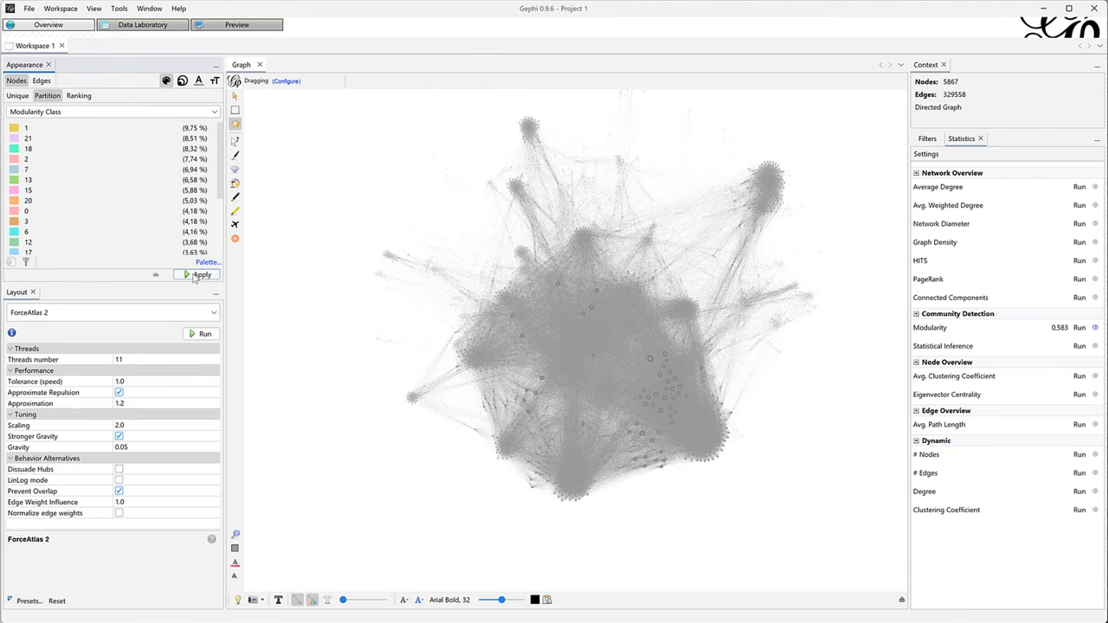
left_click(197, 276)
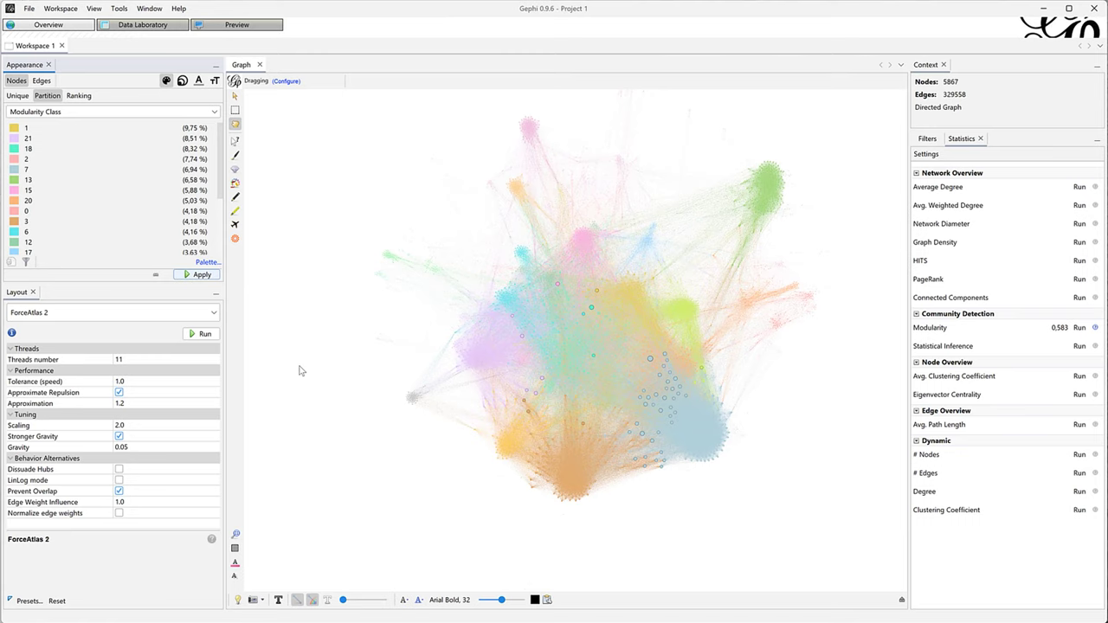
left_click(278, 600)
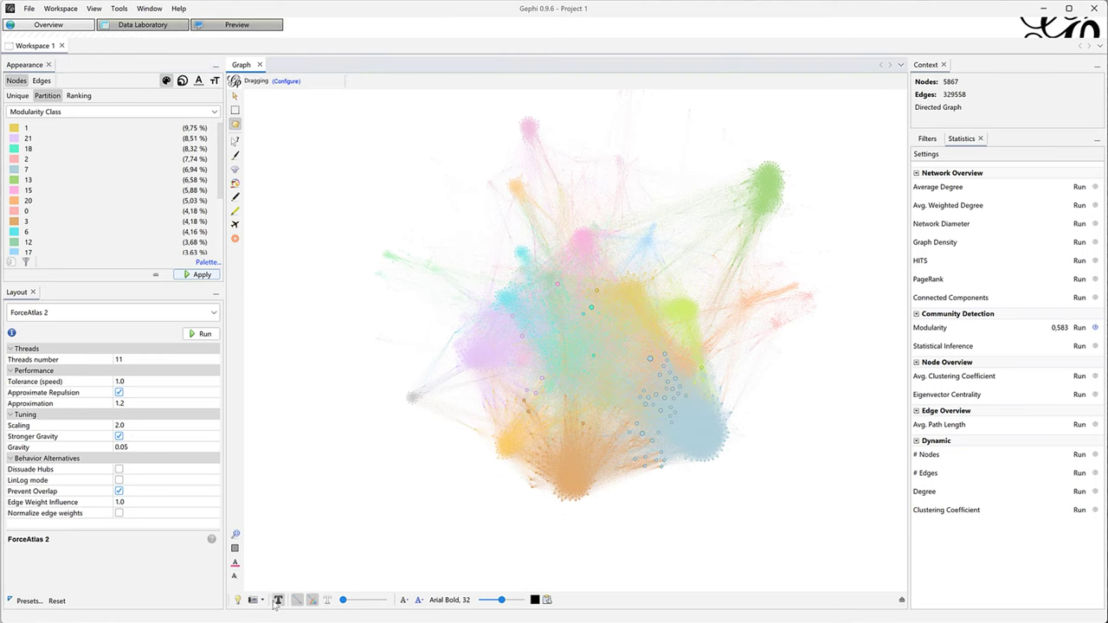
left_click_drag(502, 603, 489, 604)
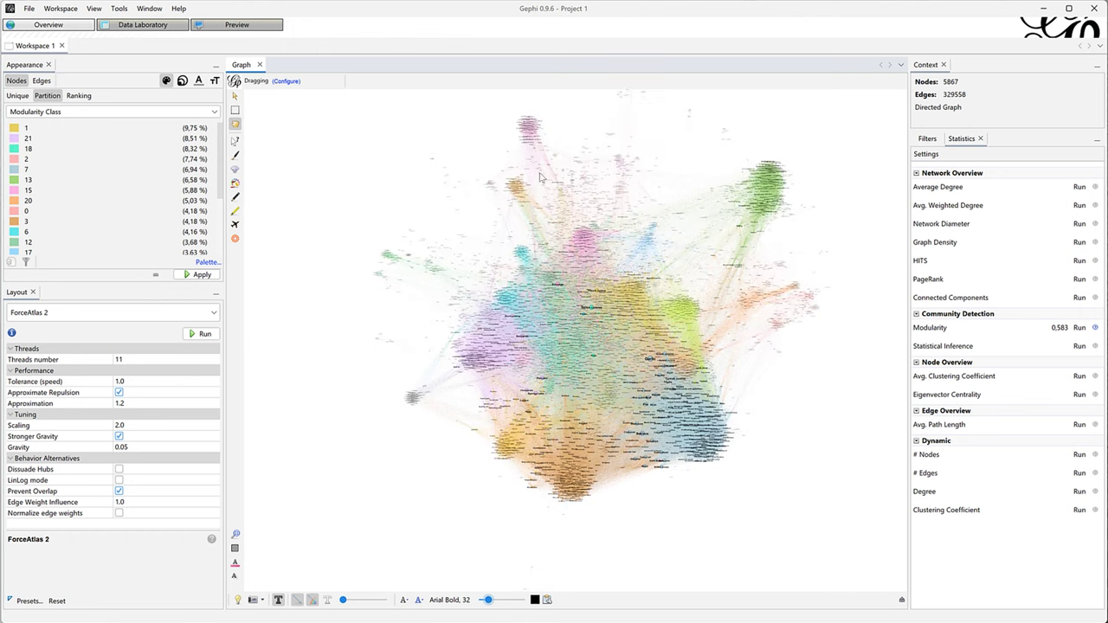